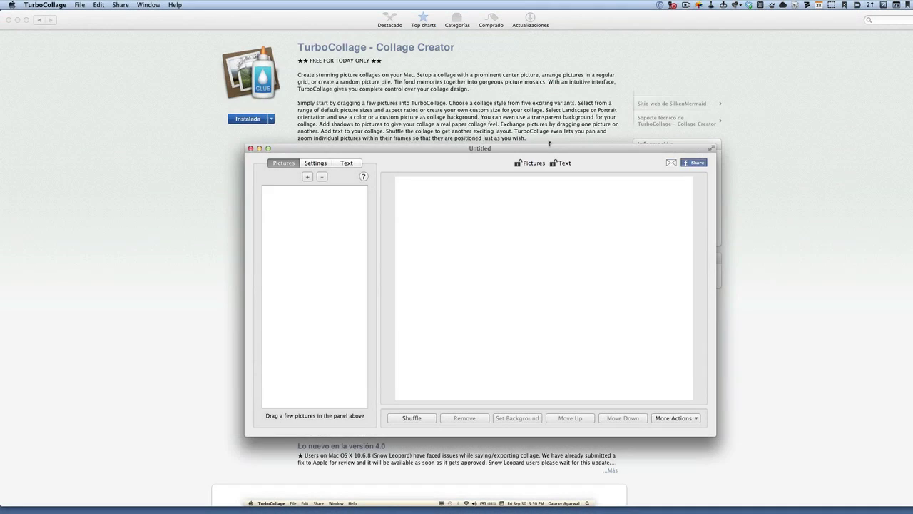
Move the empty TurboCollage window up slightly to reposition it on screen.
{"action": "left_click_drag", "start_coordinate": [545, 148], "coordinate": [579, 3]}
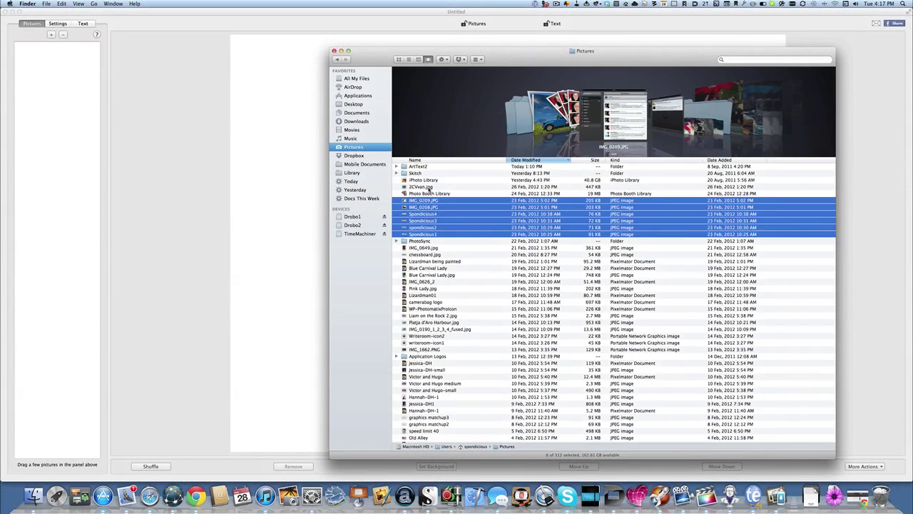
Add 2CVvan.jpg to the Finder selection and drag all seven photos into the collage.
{"action": "left_click", "coordinate": [429, 188], "text": "super"}
{"action": "left_click_drag", "start_coordinate": [437, 221], "coordinate": [91, 109]}
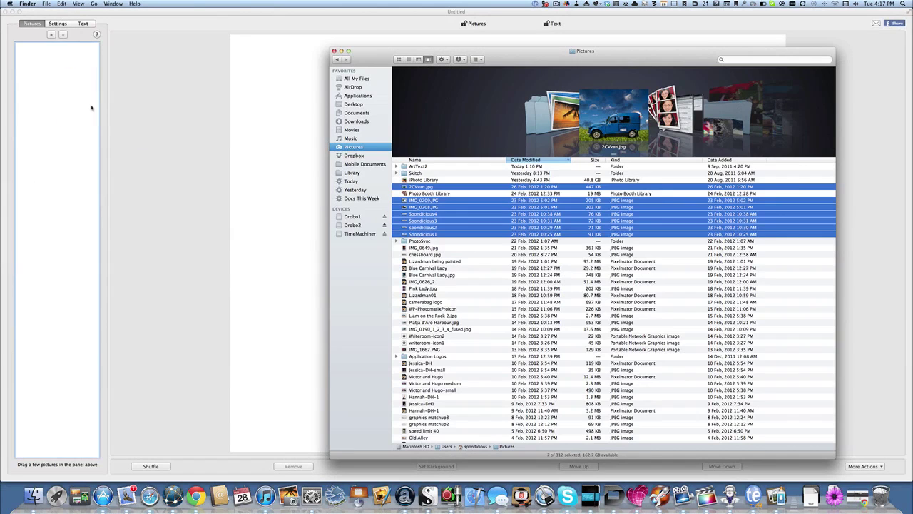
{"action": "left_click", "coordinate": [172, 186]}
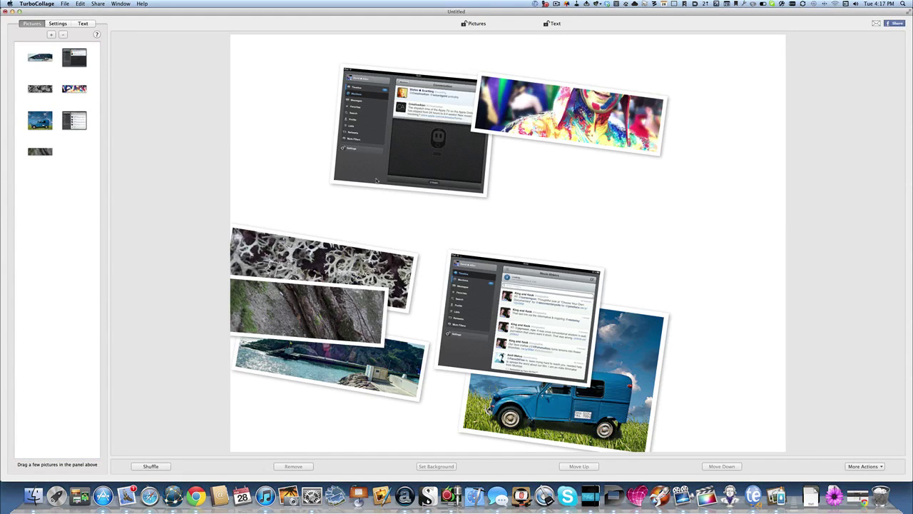
Reposition and enlarge both Twitter screenshots, and enlarge and tilt the colourful face photo.
{"action": "left_click_drag", "start_coordinate": [420, 150], "coordinate": [375, 113]}
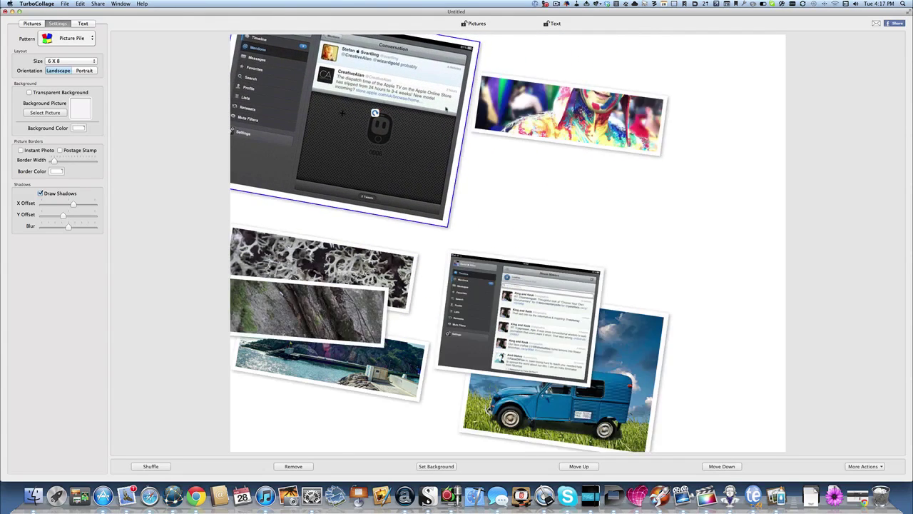
{"action": "left_click", "coordinate": [514, 112]}
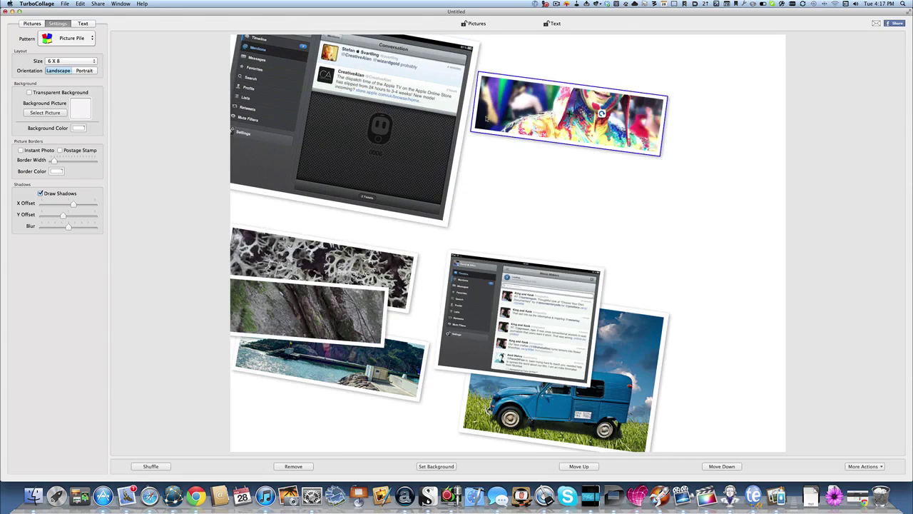
{"action": "mouse_move", "coordinate": [601, 115]}
{"action": "left_mouse_down"}
{"action": "mouse_move", "coordinate": [575, 142]}
{"action": "mouse_move", "coordinate": [569, 136]}
{"action": "mouse_move", "coordinate": [606, 118]}
{"action": "left_mouse_up"}
{"action": "left_click", "coordinate": [499, 265]}
{"action": "left_click_drag", "start_coordinate": [499, 266], "coordinate": [593, 160]}
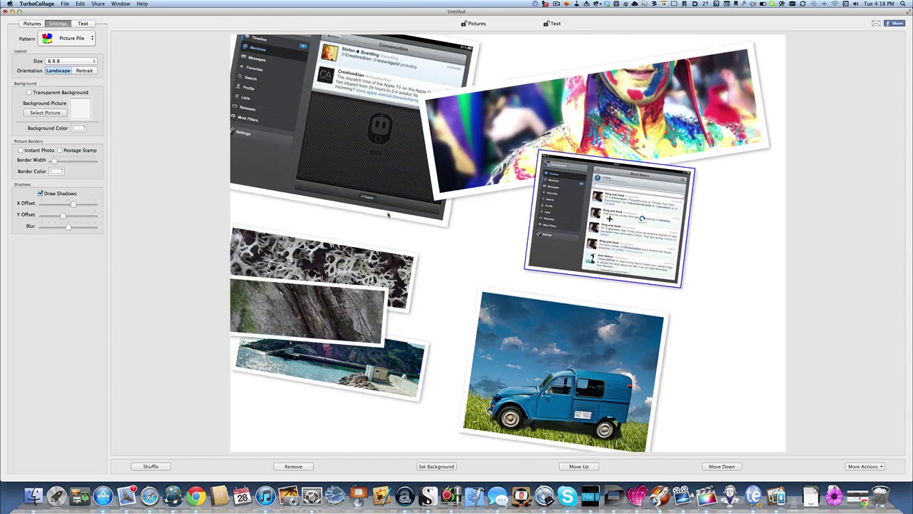
Move the lichen photo up, then enlarge and tilt the lichen and rock photos diagonally.
{"action": "left_click_drag", "start_coordinate": [353, 267], "coordinate": [378, 235]}
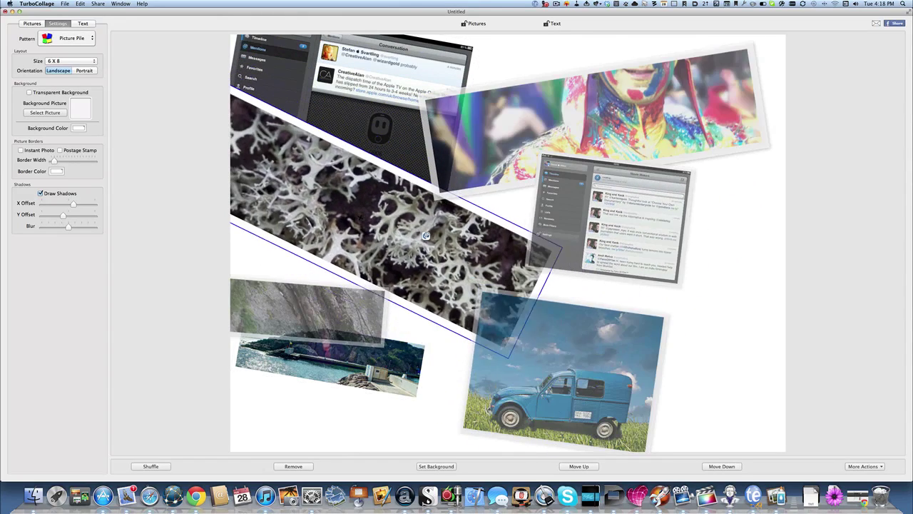
{"action": "mouse_move", "coordinate": [316, 306]}
{"action": "left_mouse_down"}
{"action": "mouse_move", "coordinate": [348, 292]}
{"action": "mouse_move", "coordinate": [288, 292]}
{"action": "mouse_move", "coordinate": [383, 316]}
{"action": "left_mouse_up"}
{"action": "left_click", "coordinate": [270, 291]}
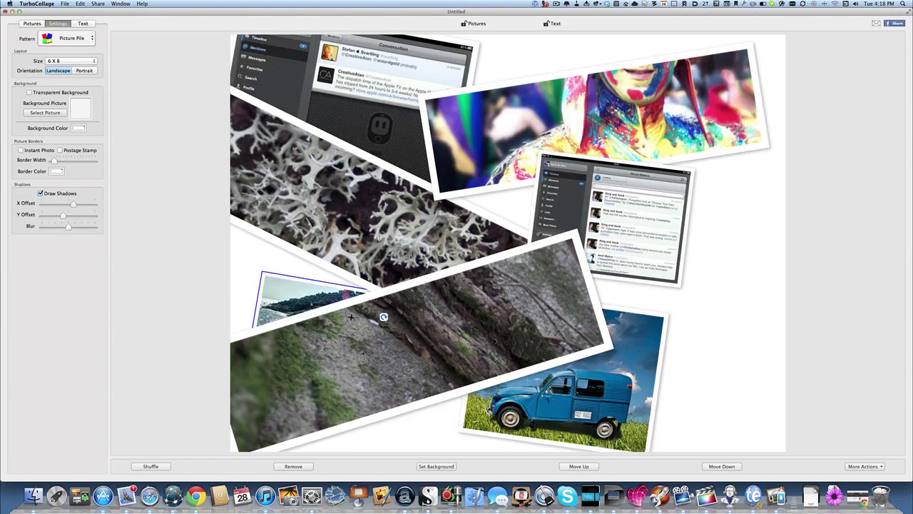
{"action": "left_click", "coordinate": [78, 65]}
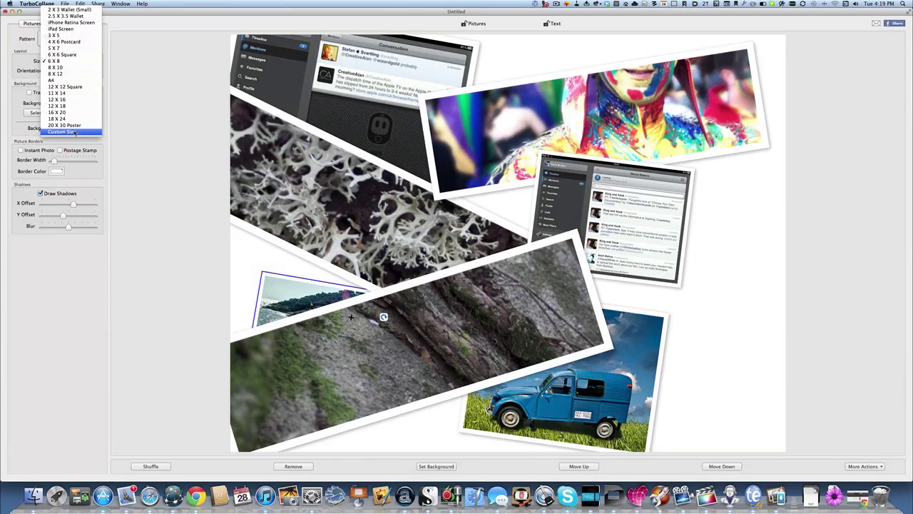
Set a custom collage size of 1024 × 768 pixels, the iPad Screen size.
{"action": "left_click", "coordinate": [74, 132]}
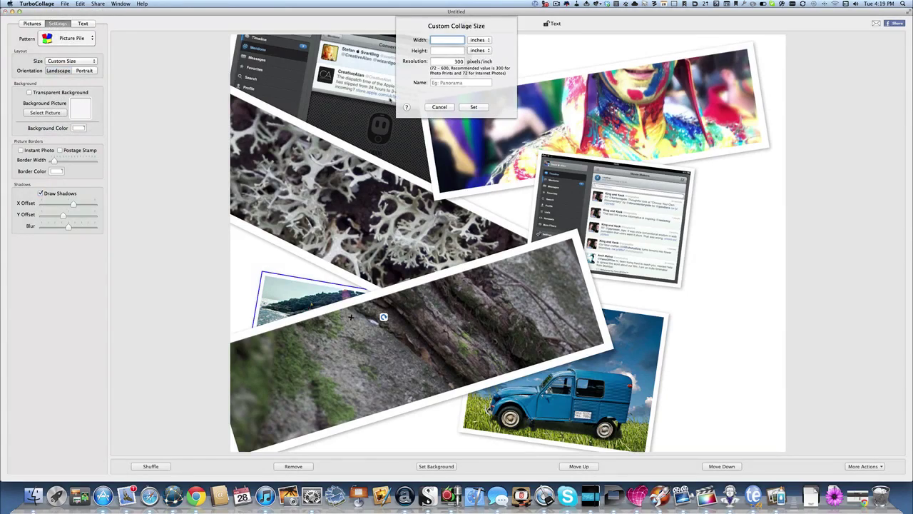
{"action": "left_click", "coordinate": [477, 40]}
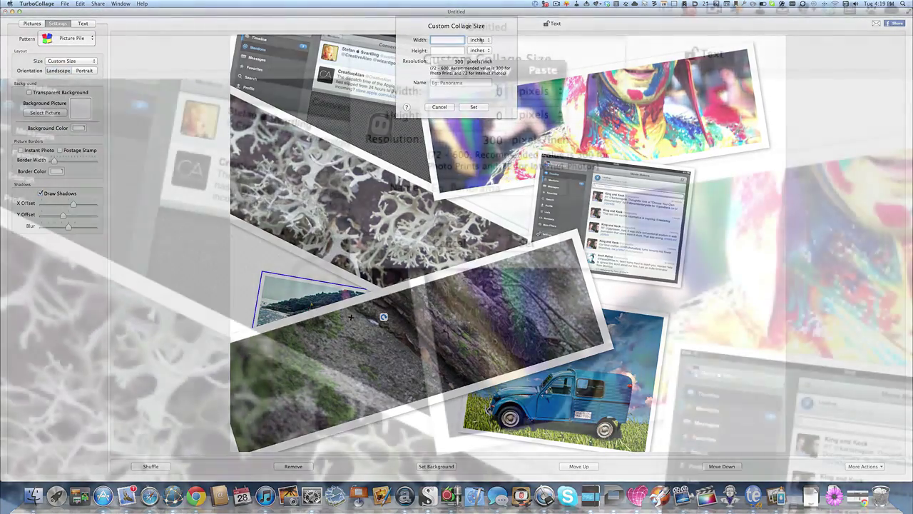
{"action": "type", "text": "1,02"}
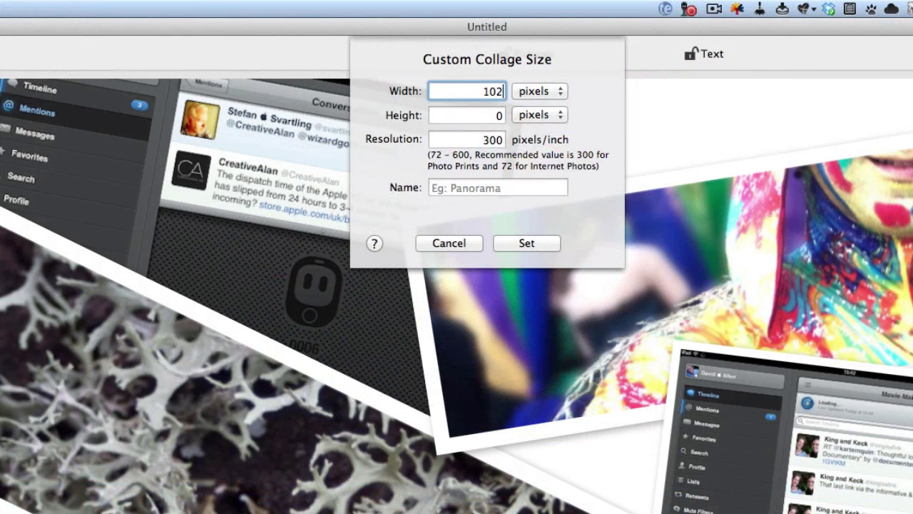
{"action": "type", "text": "4"}
{"action": "key", "text": "Tab"}
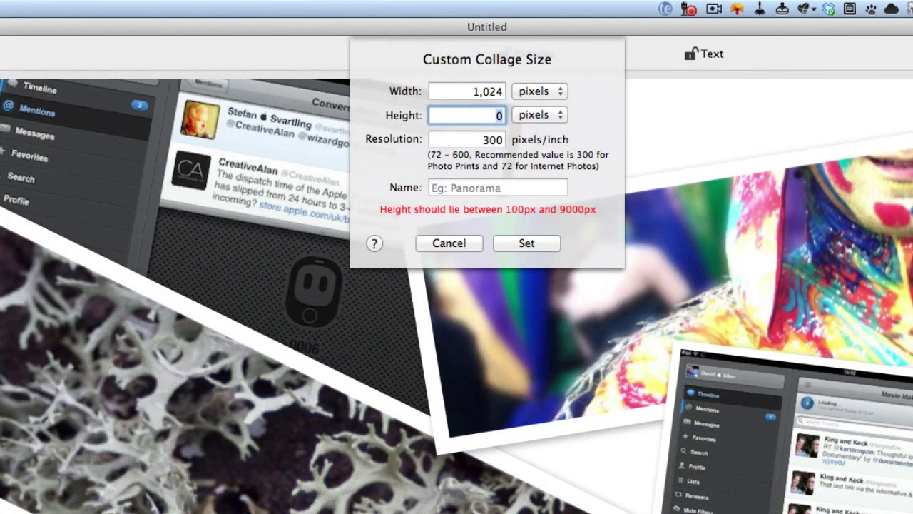
{"action": "type", "text": "768"}
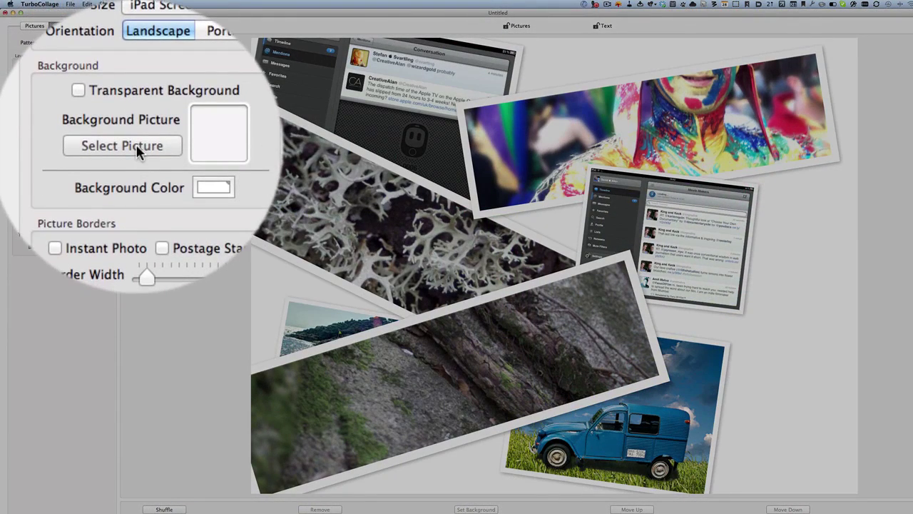
Use Platja d'Aro Harbour.jpg as background and rearrange the blue-van, rock, island and face photos.
{"action": "left_click", "coordinate": [138, 149]}
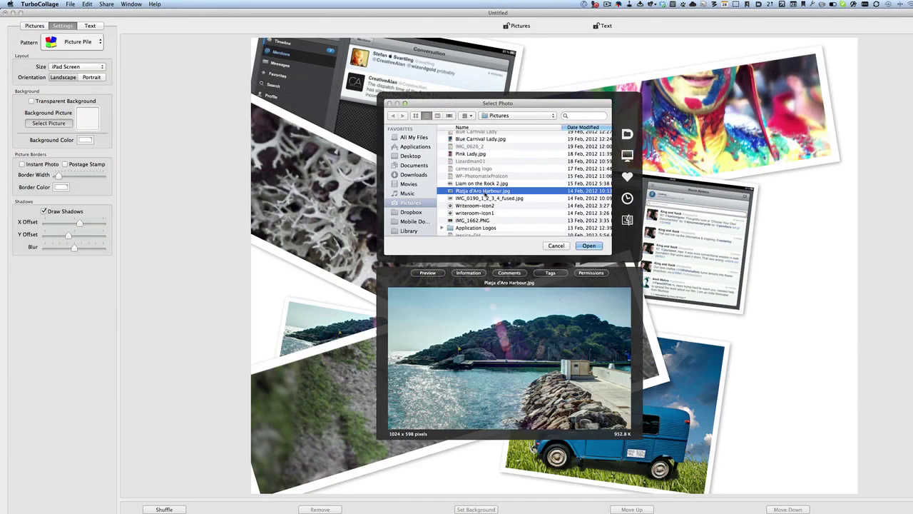
{"action": "left_click", "coordinate": [589, 245]}
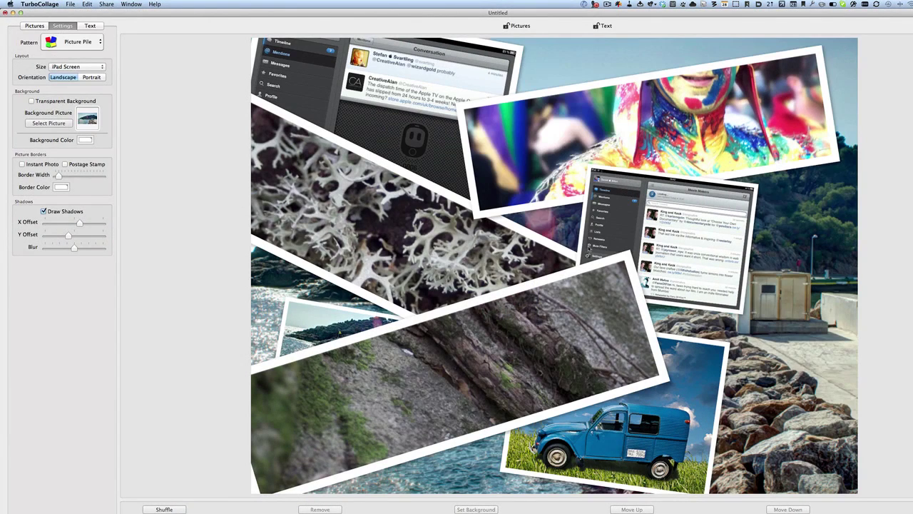
{"action": "left_click_drag", "start_coordinate": [690, 365], "coordinate": [820, 364]}
{"action": "left_click_drag", "start_coordinate": [492, 375], "coordinate": [524, 392]}
{"action": "left_click", "coordinate": [349, 344]}
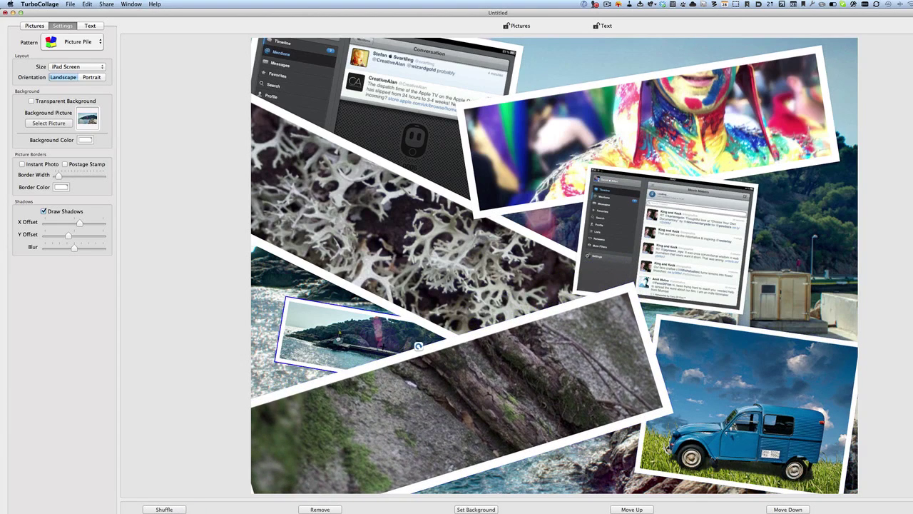
{"action": "left_click_drag", "start_coordinate": [419, 346], "coordinate": [393, 329]}
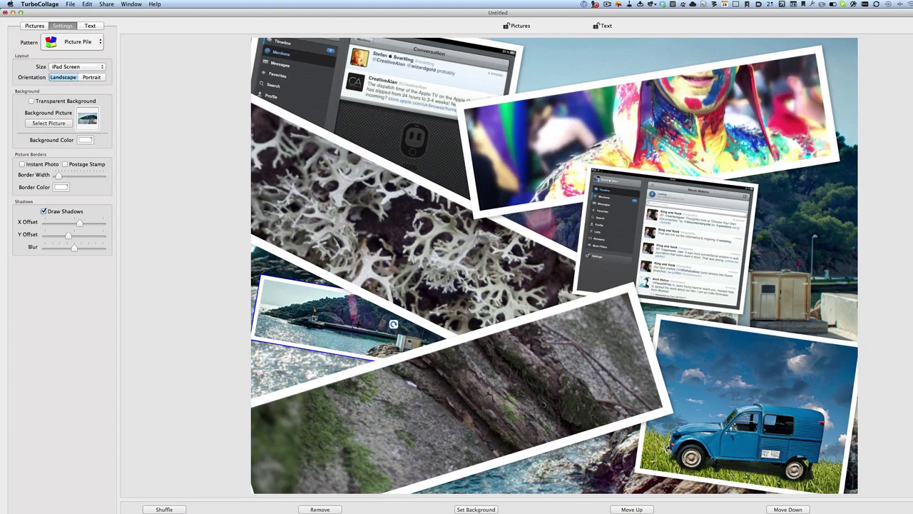
{"action": "left_click", "coordinate": [707, 121]}
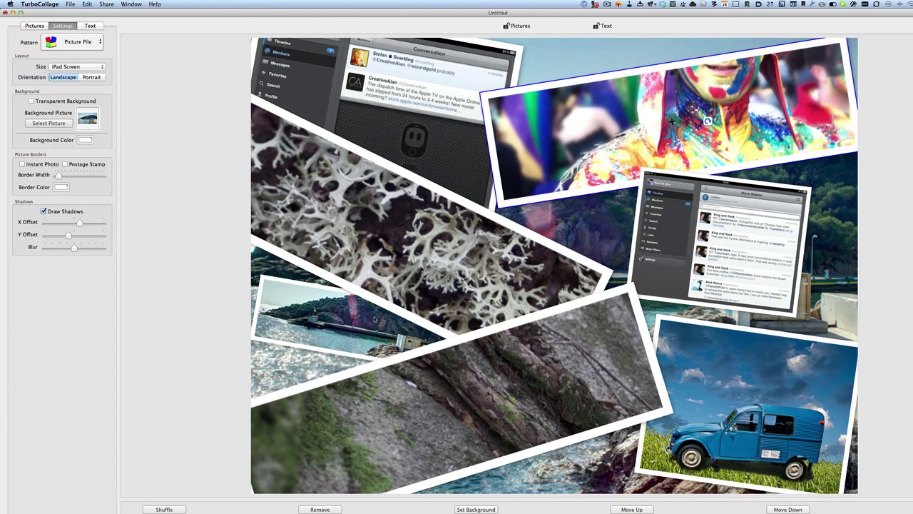
Move the iPad screenshot up the stacking order, then Re-Mix the collage into a new arrangement.
{"action": "left_click", "coordinate": [440, 177]}
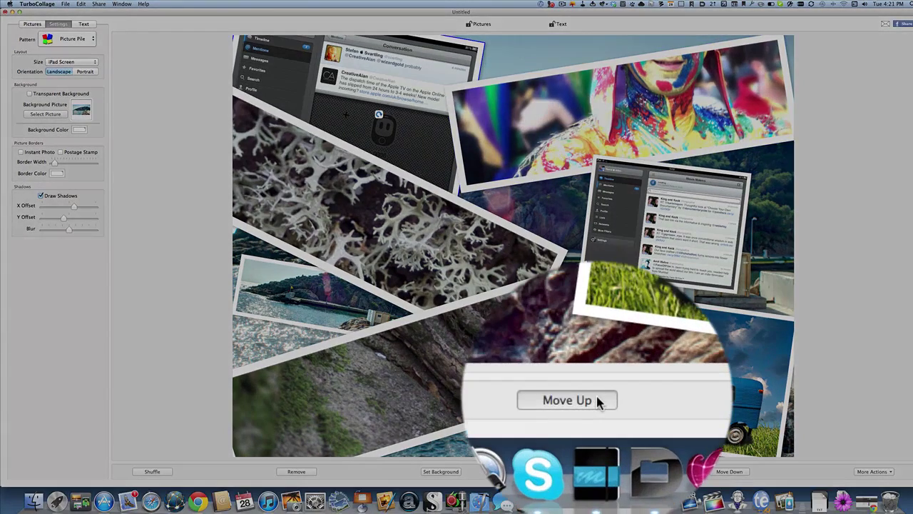
{"action": "left_click", "coordinate": [594, 471]}
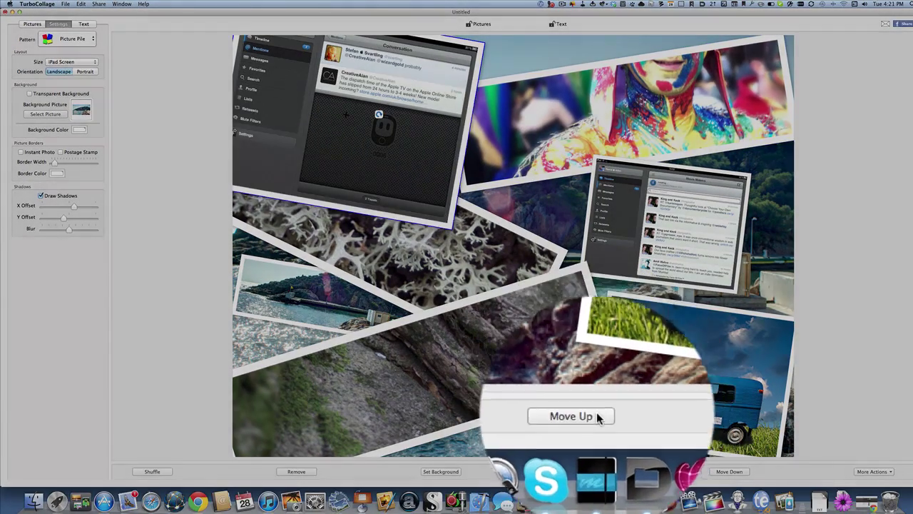
{"action": "left_click", "coordinate": [880, 471]}
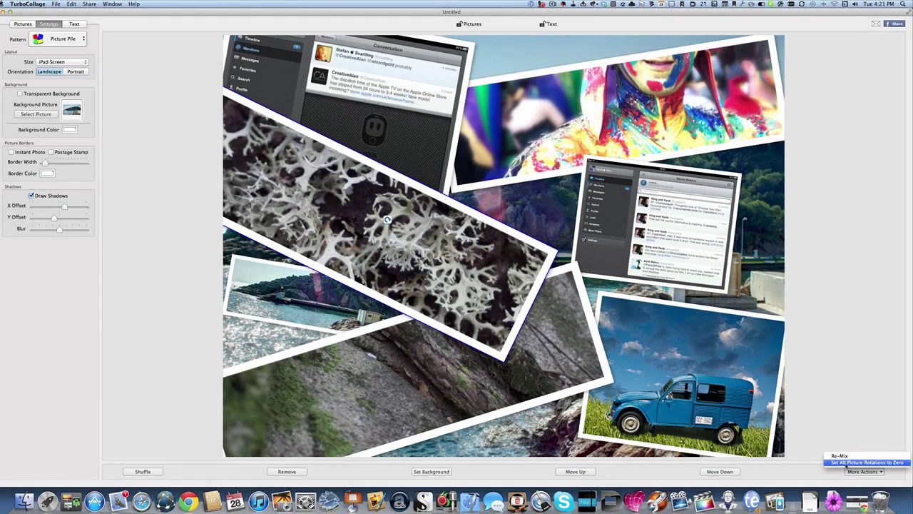
{"action": "left_click", "coordinate": [839, 460]}
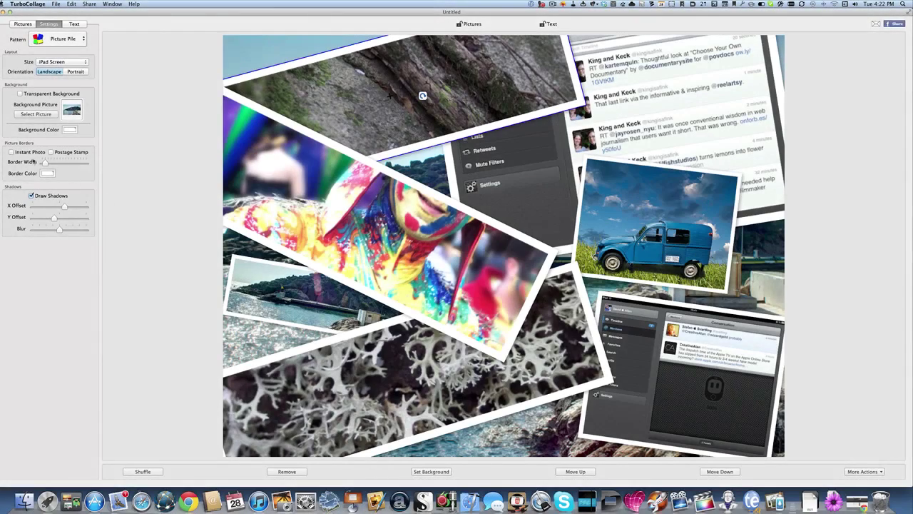
Try Instant Photo and Postage Stamp borders, keep plain white borders, and increase the shadow Y offset.
{"action": "left_click", "coordinate": [11, 153]}
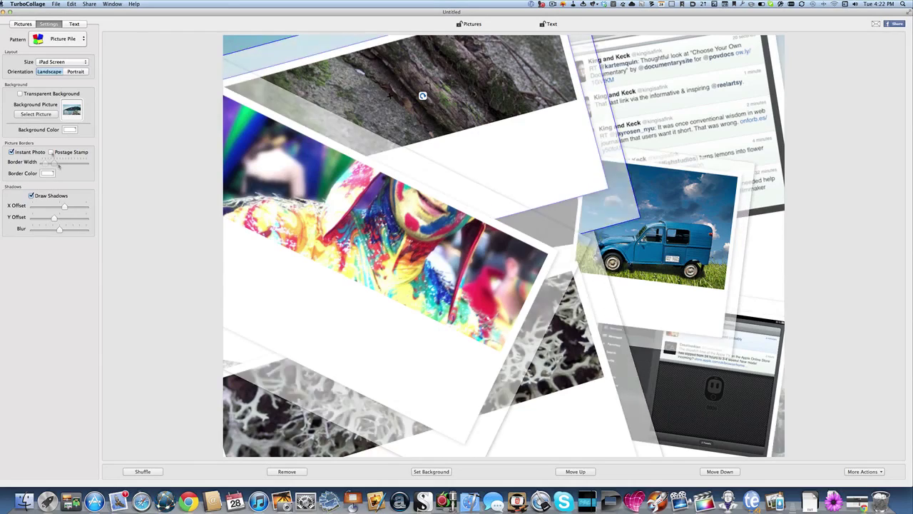
{"action": "left_click", "coordinate": [51, 153]}
{"action": "left_click", "coordinate": [51, 153]}
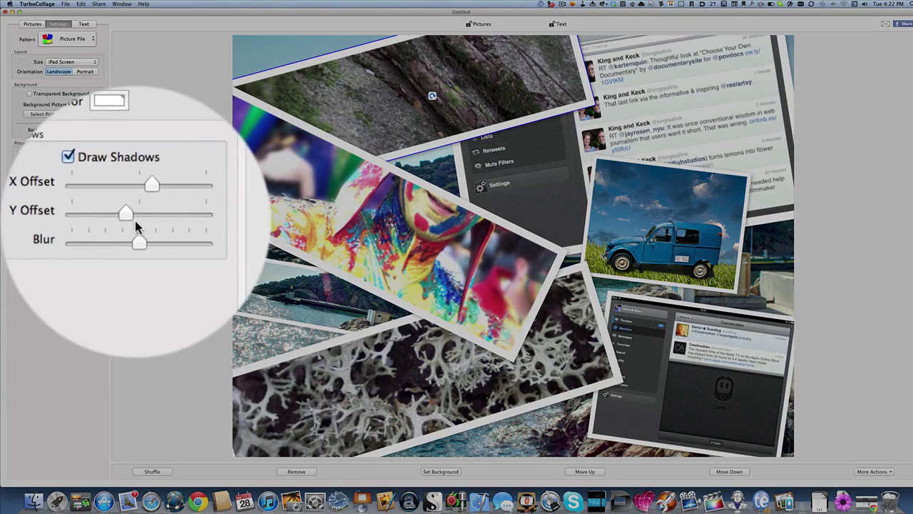
{"action": "left_click_drag", "start_coordinate": [136, 221], "coordinate": [164, 221]}
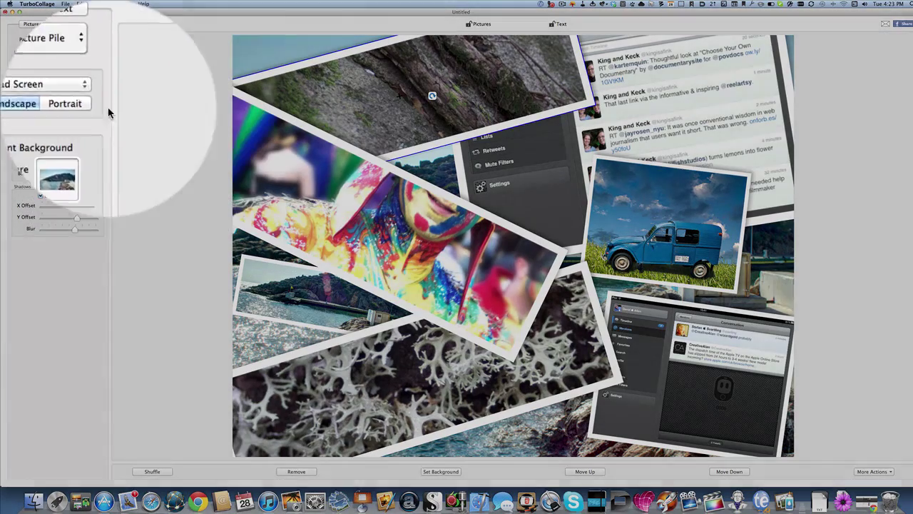
{"action": "left_click", "coordinate": [74, 39]}
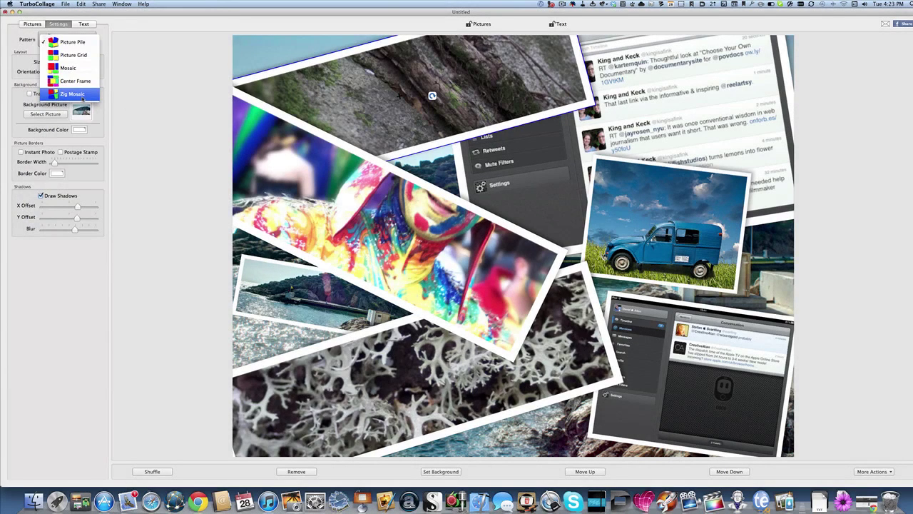
Switch to the Zig Mosaic pattern and zoom the lichen photo's content within its tile.
{"action": "left_click", "coordinate": [81, 97]}
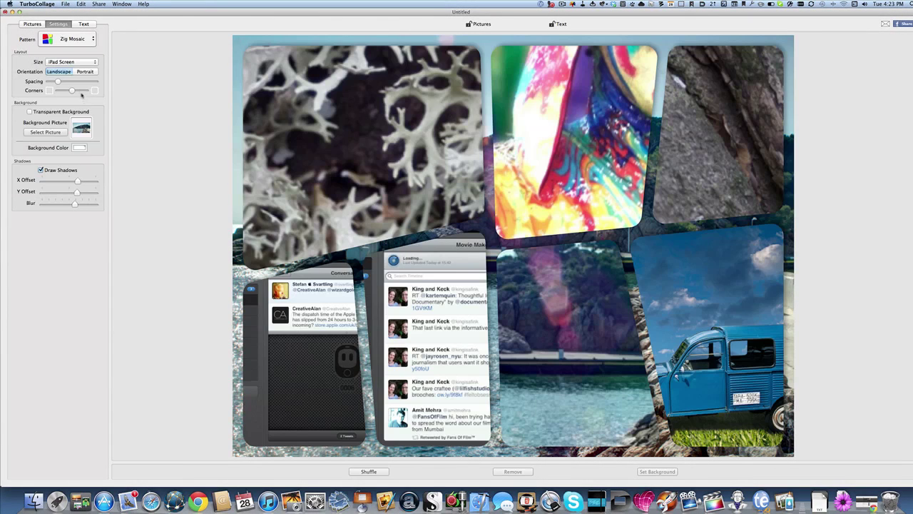
{"action": "left_click", "coordinate": [315, 159]}
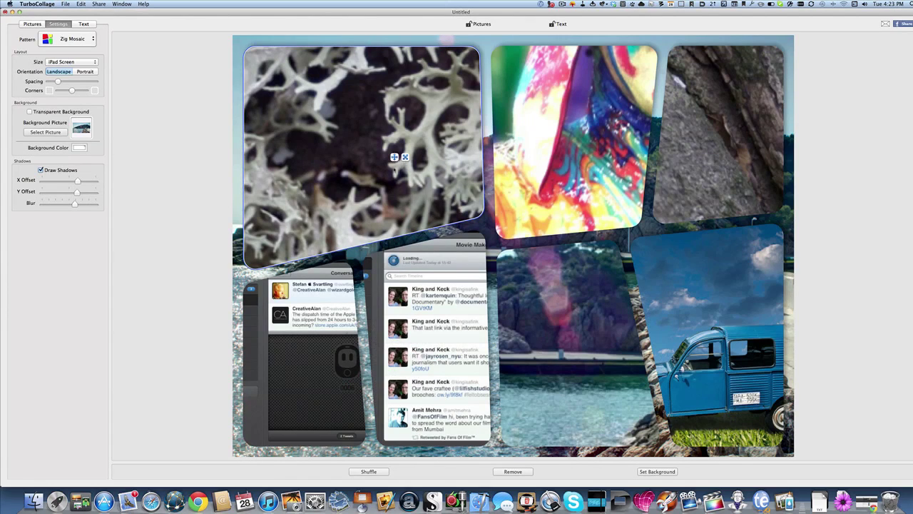
{"action": "scroll", "coordinate": [373, 163], "scroll_direction": "up", "scroll_amount": 3}
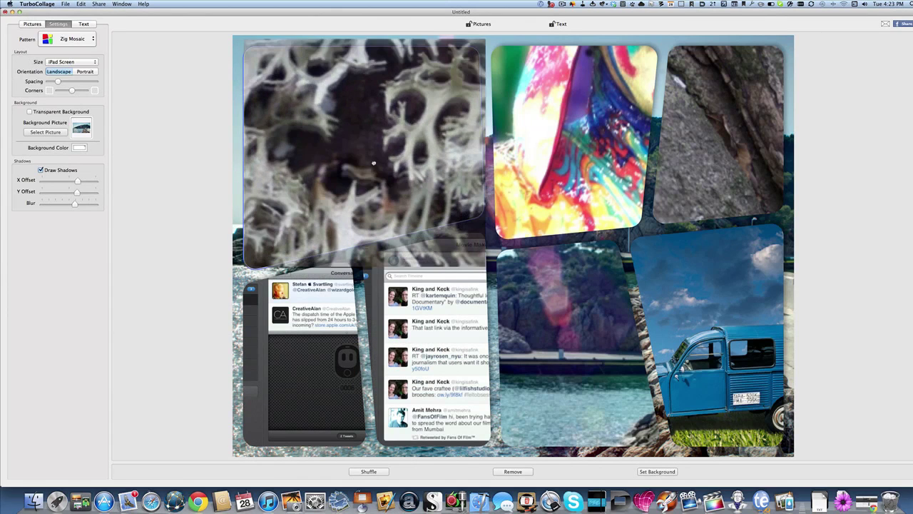
{"action": "scroll", "coordinate": [373, 163], "scroll_direction": "down", "scroll_amount": 3}
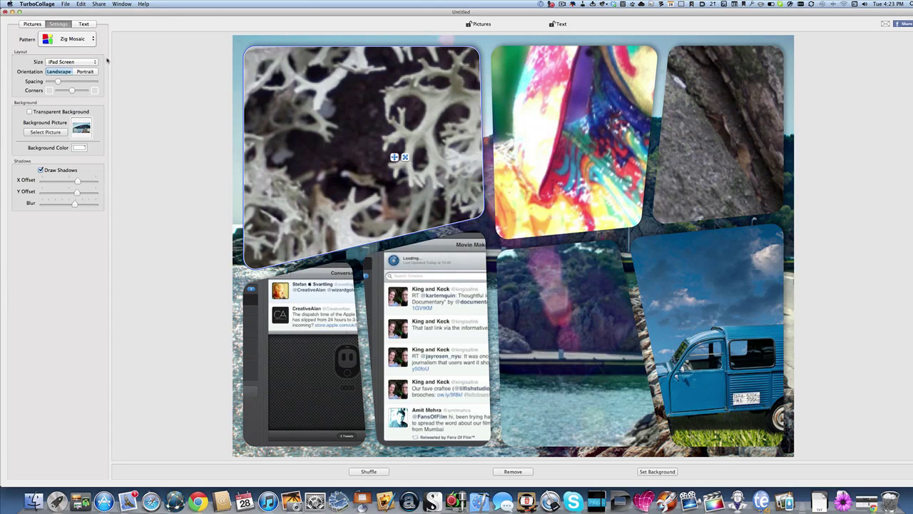
{"action": "left_click", "coordinate": [79, 44]}
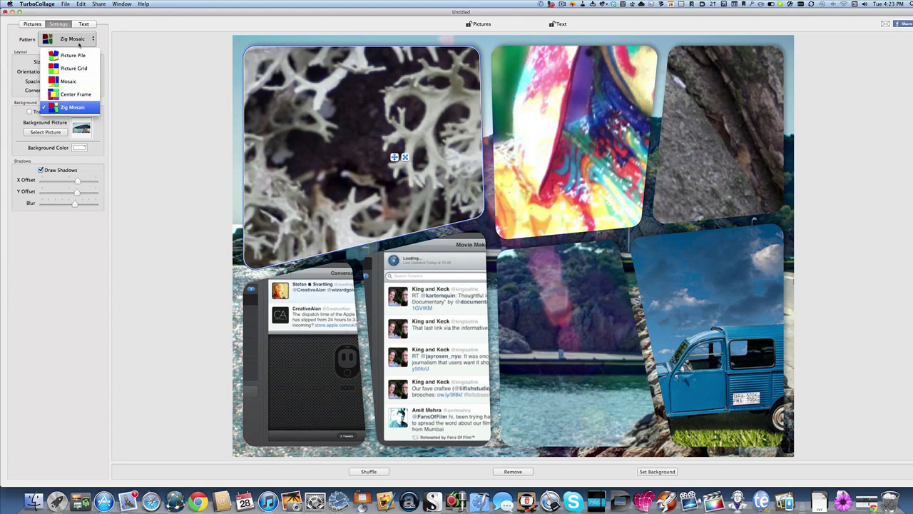
Switch to the Mosaic layout with square corners and reduced spacing, keeping the background opaque.
{"action": "left_click", "coordinate": [83, 82]}
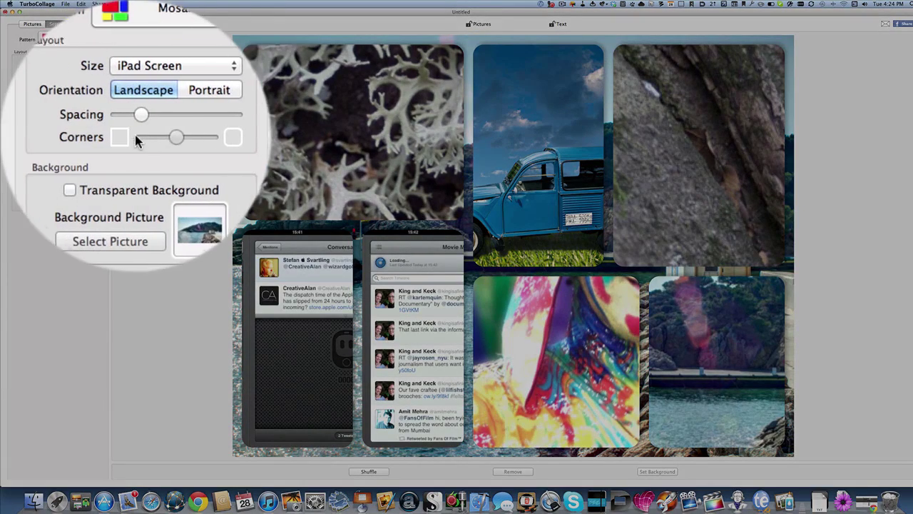
{"action": "left_click", "coordinate": [51, 90]}
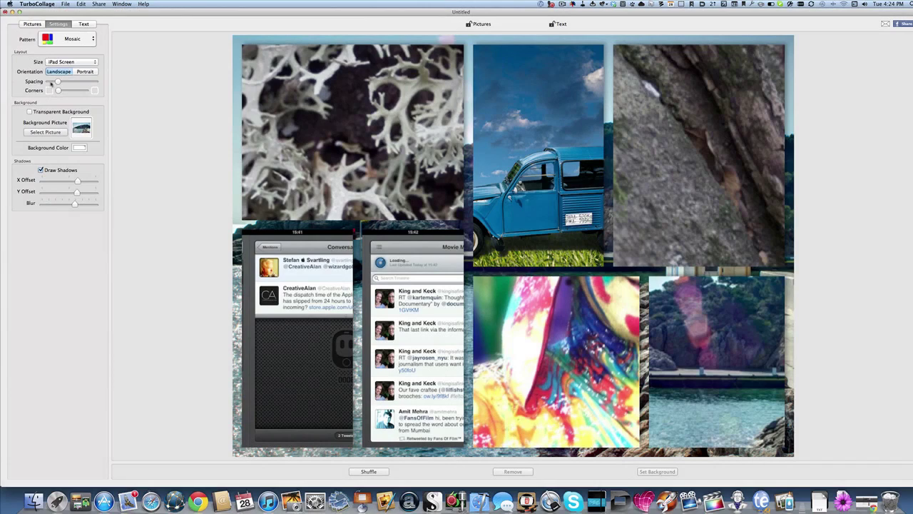
{"action": "left_click_drag", "start_coordinate": [51, 83], "coordinate": [47, 83]}
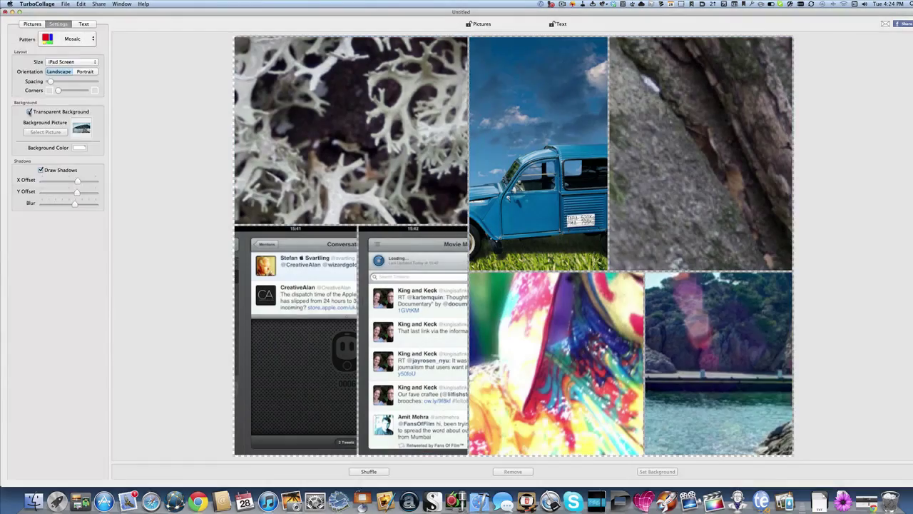
{"action": "left_click", "coordinate": [28, 112]}
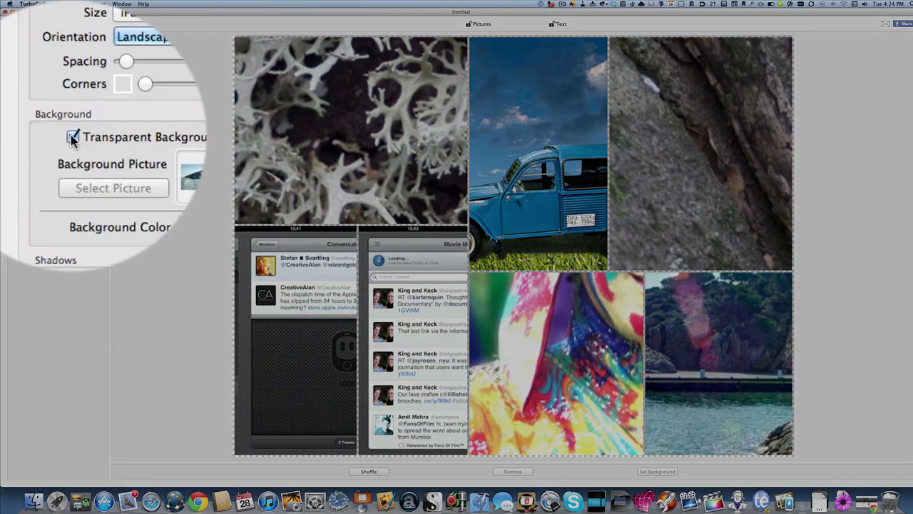
{"action": "left_click", "coordinate": [28, 112]}
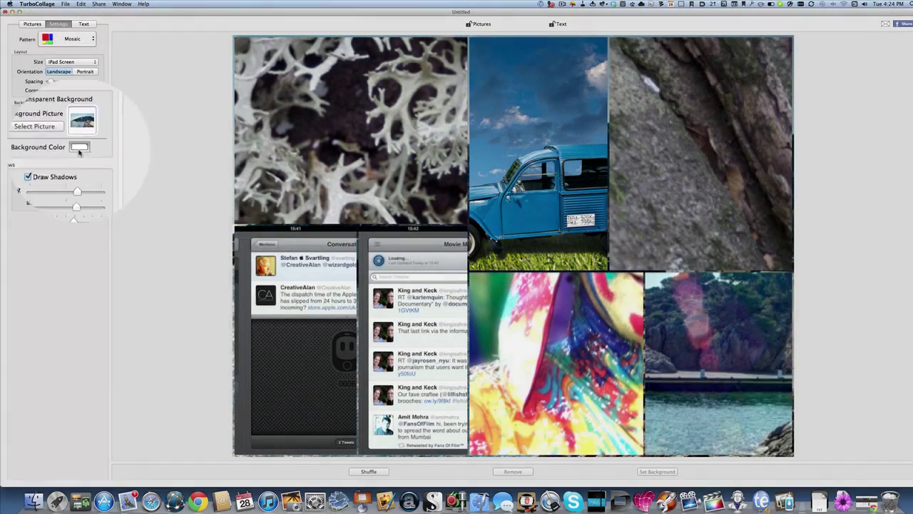
Set the collage background colour to black.
{"action": "left_click", "coordinate": [78, 147]}
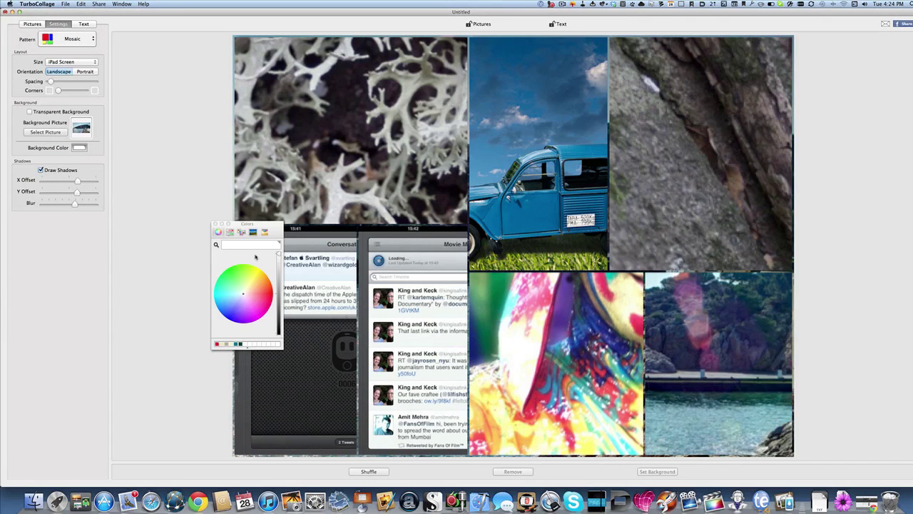
{"action": "left_click_drag", "start_coordinate": [279, 257], "coordinate": [277, 333]}
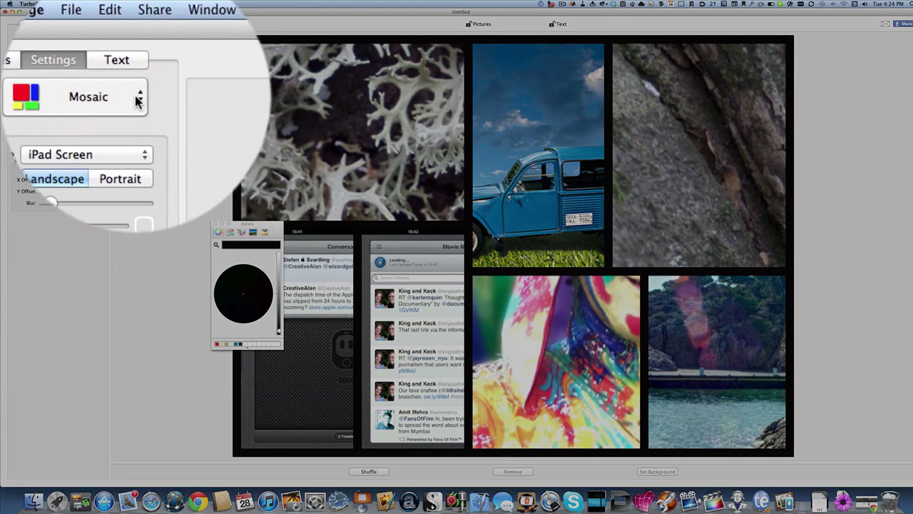
{"action": "left_click", "coordinate": [91, 39]}
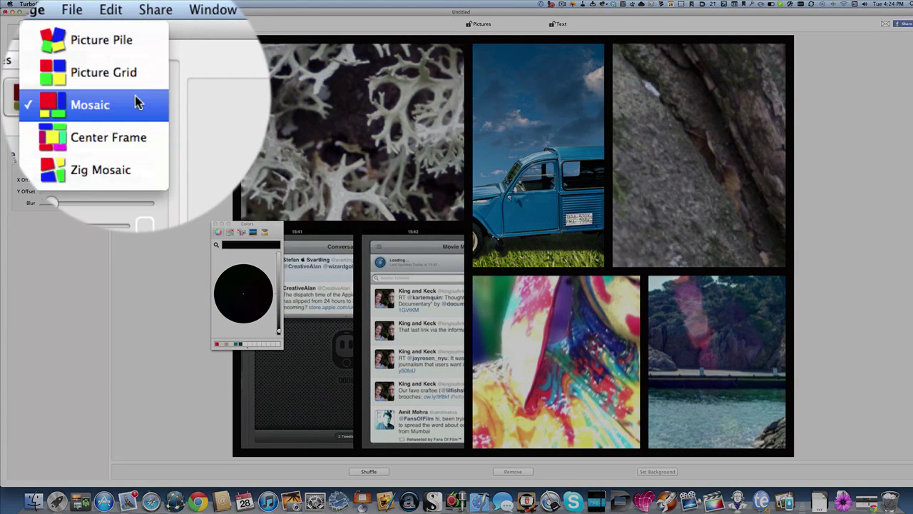
Try the Picture Grid and Picture Pile layouts, then return to Mosaic.
{"action": "left_click", "coordinate": [135, 72]}
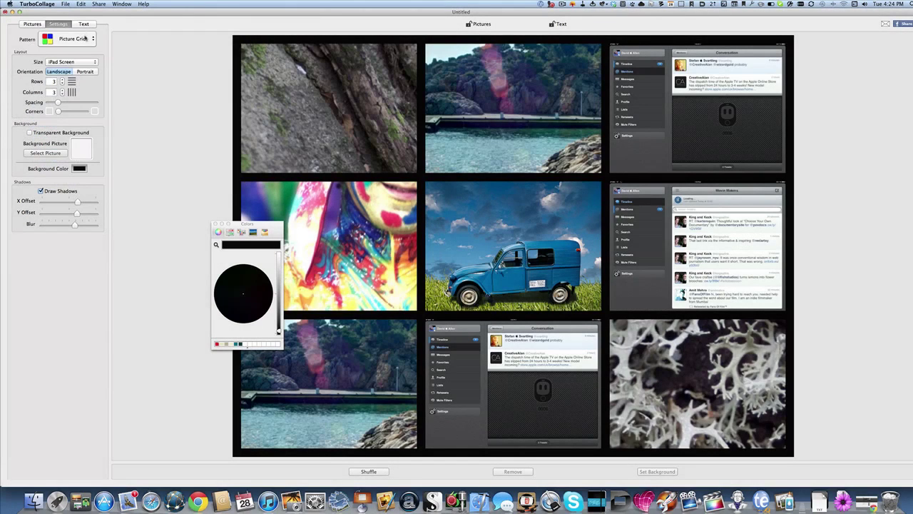
{"action": "left_click", "coordinate": [87, 39]}
{"action": "left_click", "coordinate": [77, 29]}
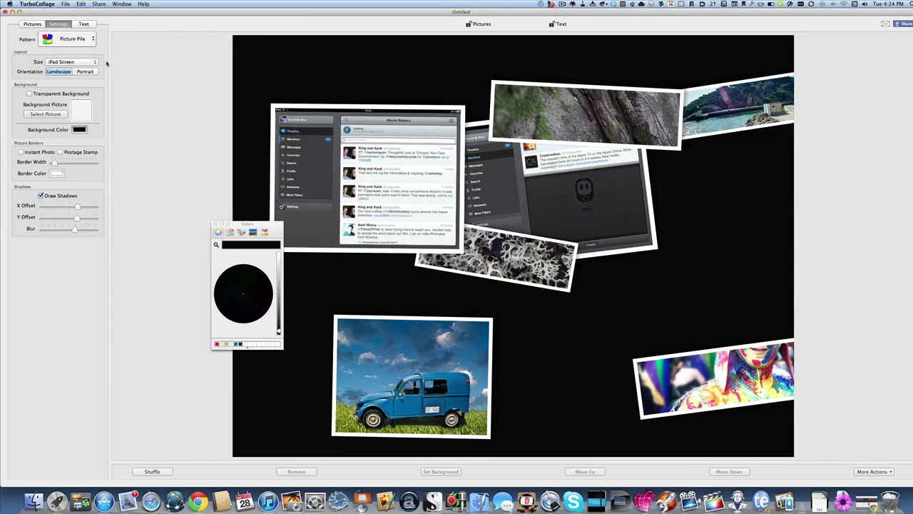
{"action": "left_click_drag", "start_coordinate": [66, 38], "coordinate": [80, 72]}
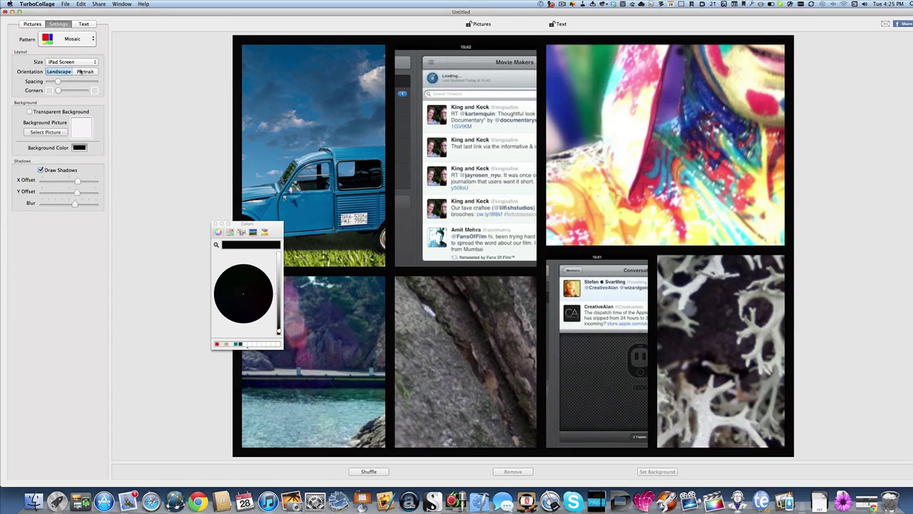
Swap the rock photo with the colourful face photo and adjust the top-right tile.
{"action": "left_click_drag", "start_coordinate": [427, 339], "coordinate": [615, 156]}
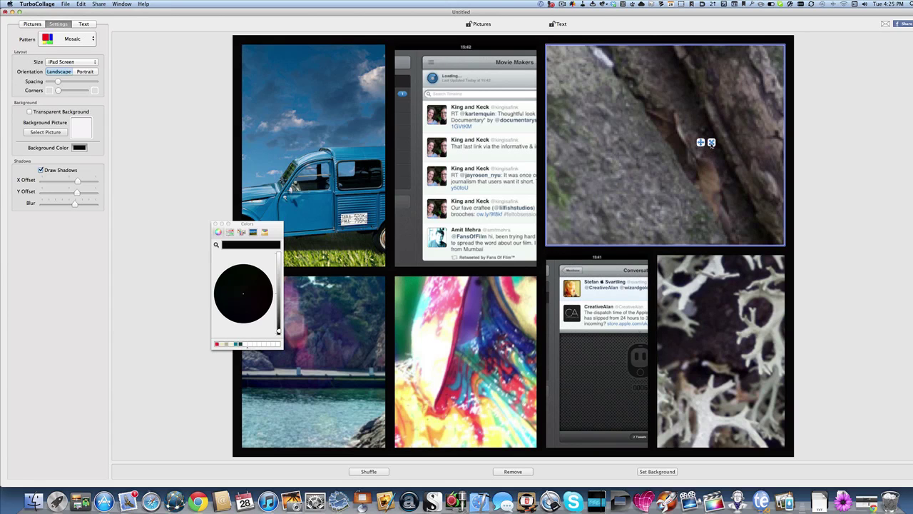
{"action": "left_click", "coordinate": [711, 143]}
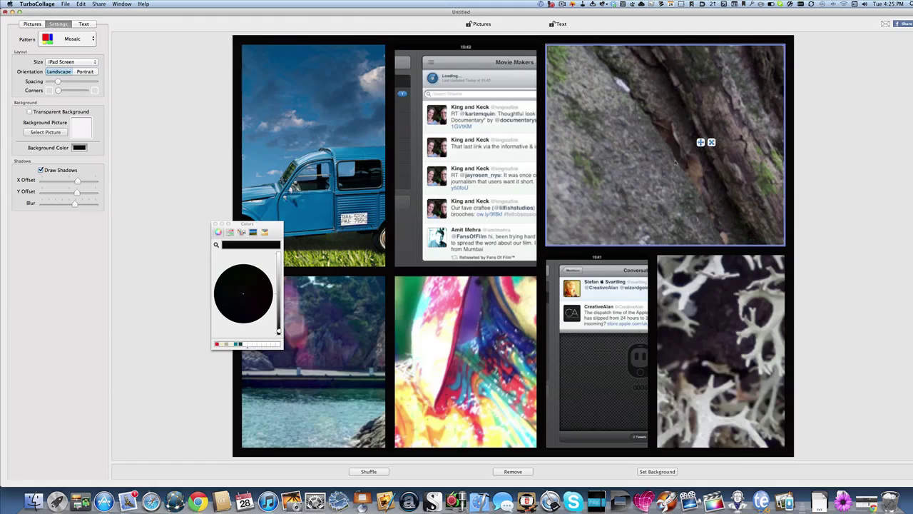
{"action": "left_click_drag", "start_coordinate": [676, 163], "coordinate": [609, 210]}
Add a text caption reading '2CV Van and other Odd pictures' to the collage.
{"action": "left_click", "coordinate": [84, 23]}
{"action": "left_click", "coordinate": [58, 35]}
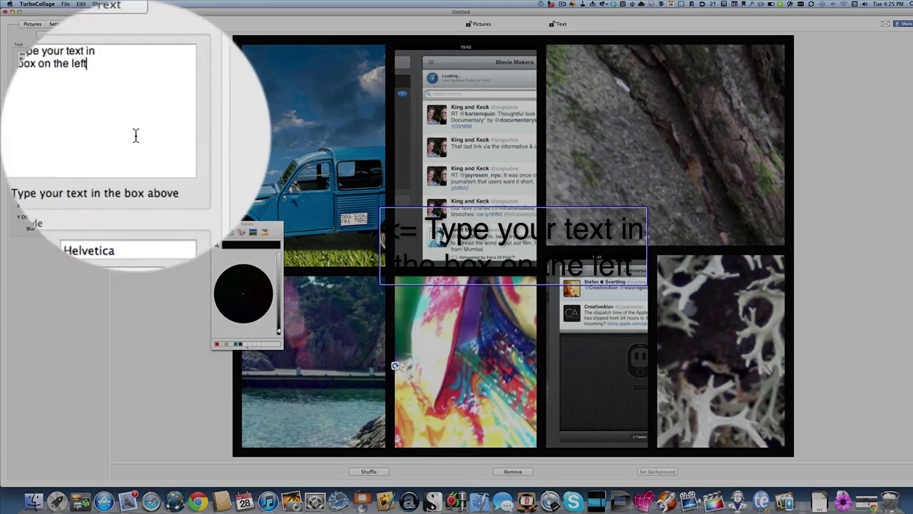
{"action": "left_click_drag", "start_coordinate": [63, 58], "coordinate": [20, 55]}
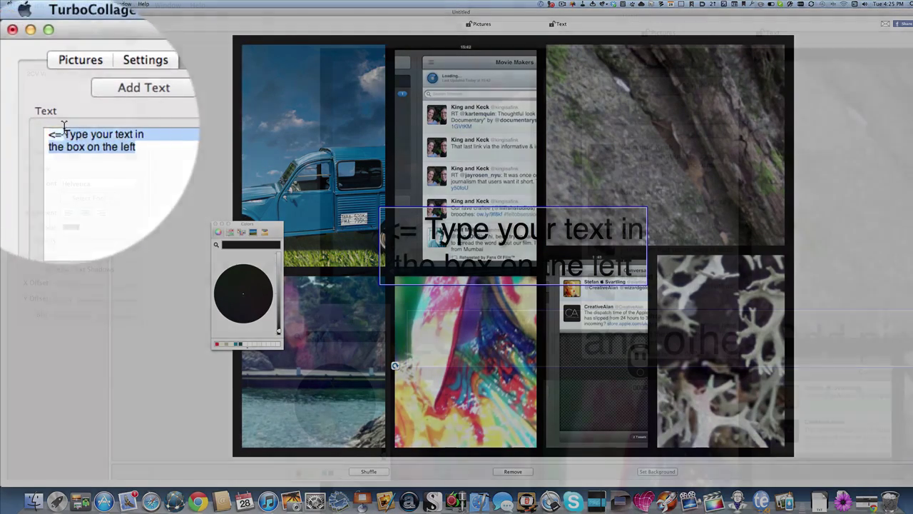
{"action": "type", "text": "2CV Van and other Odd pictures"}
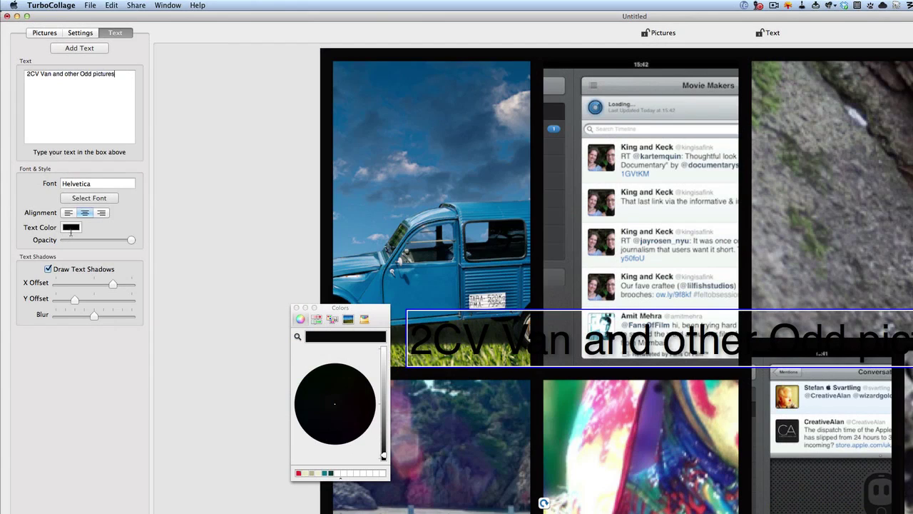
Color the caption with the Magenta crayon and lower its opacity slightly.
{"action": "left_click", "coordinate": [72, 228]}
{"action": "left_click", "coordinate": [363, 318]}
{"action": "left_click_drag", "start_coordinate": [366, 307], "coordinate": [252, 295]}
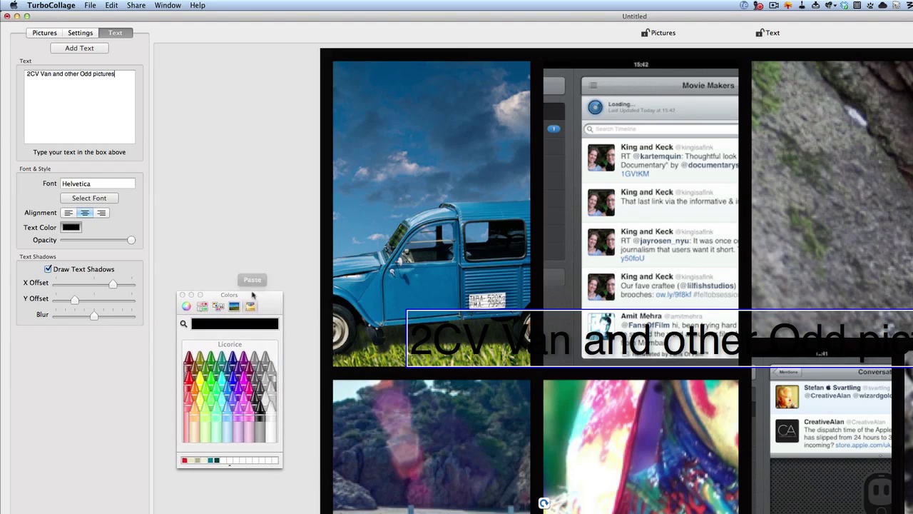
{"action": "left_click", "coordinate": [243, 376]}
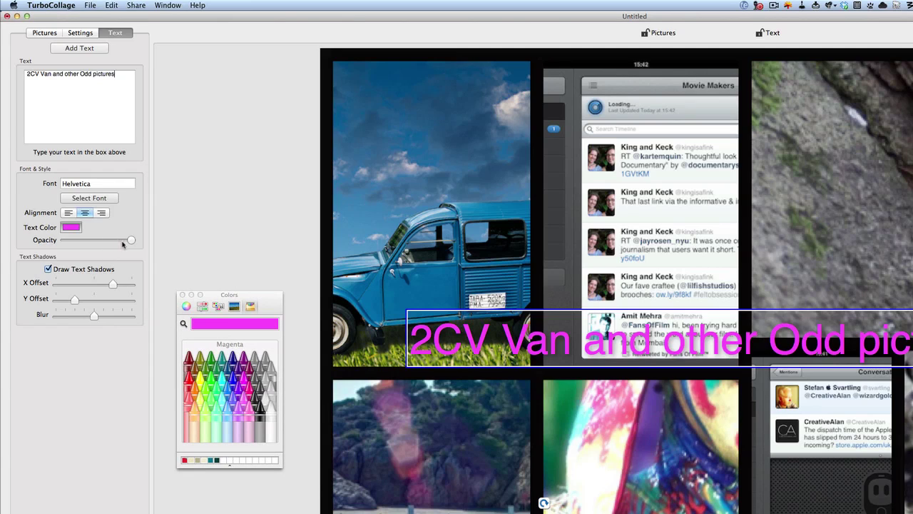
{"action": "left_click_drag", "start_coordinate": [130, 240], "coordinate": [108, 241]}
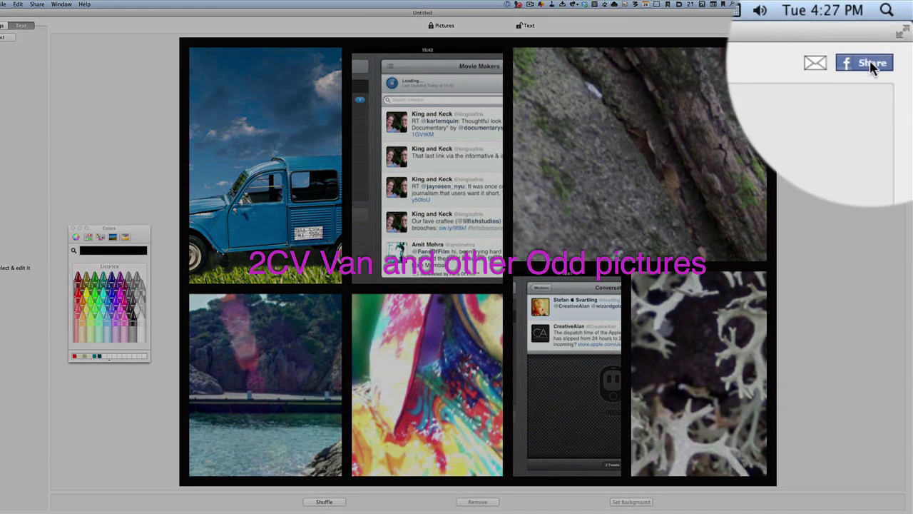
Share the collage to Facebook, allowing app access, captioned 'My first collage made with Turbo Collage for Mac'.
{"action": "left_click", "coordinate": [893, 25]}
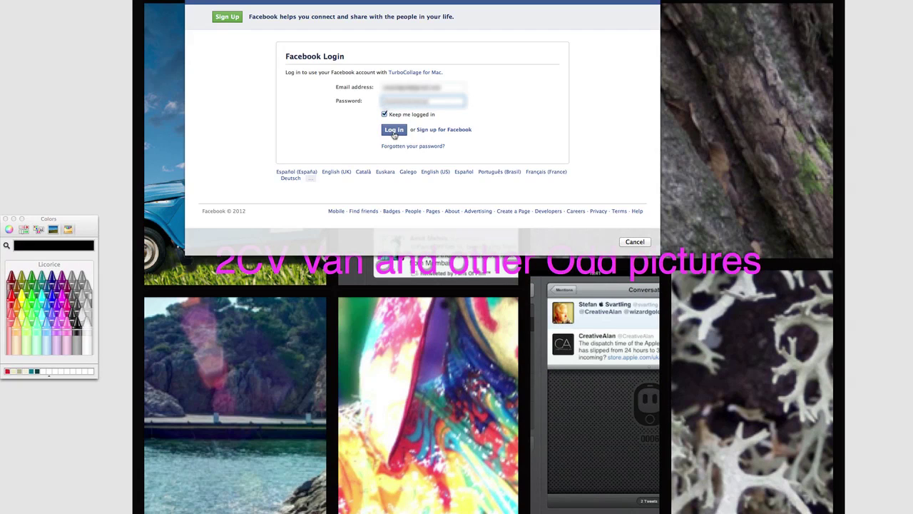
{"action": "left_click", "coordinate": [393, 132]}
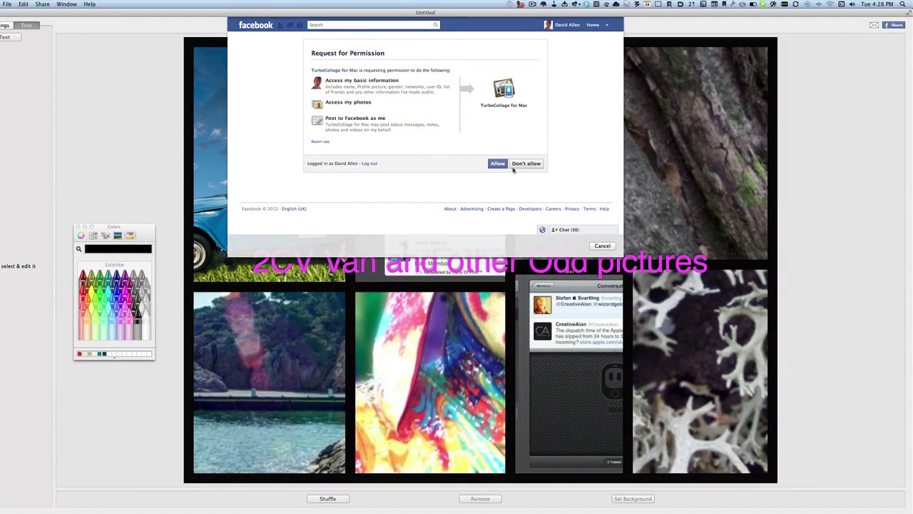
{"action": "left_click", "coordinate": [498, 164]}
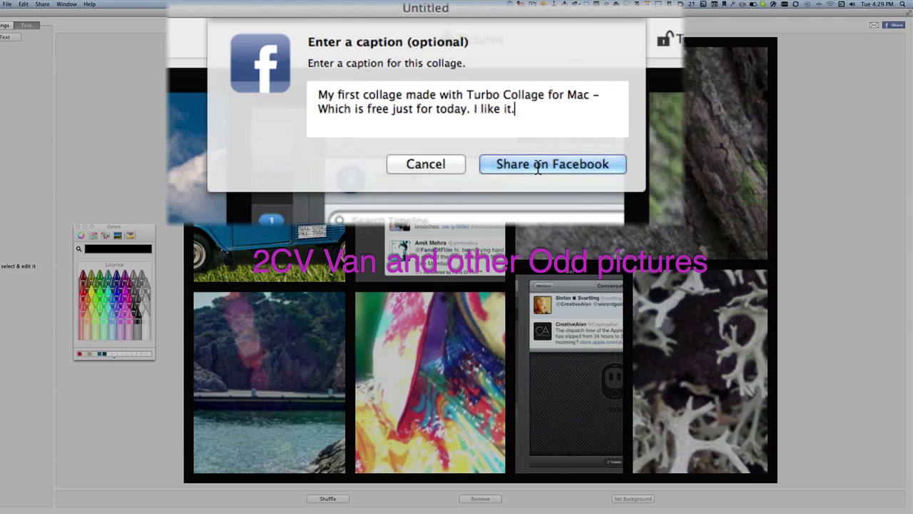
{"action": "left_click", "coordinate": [538, 165]}
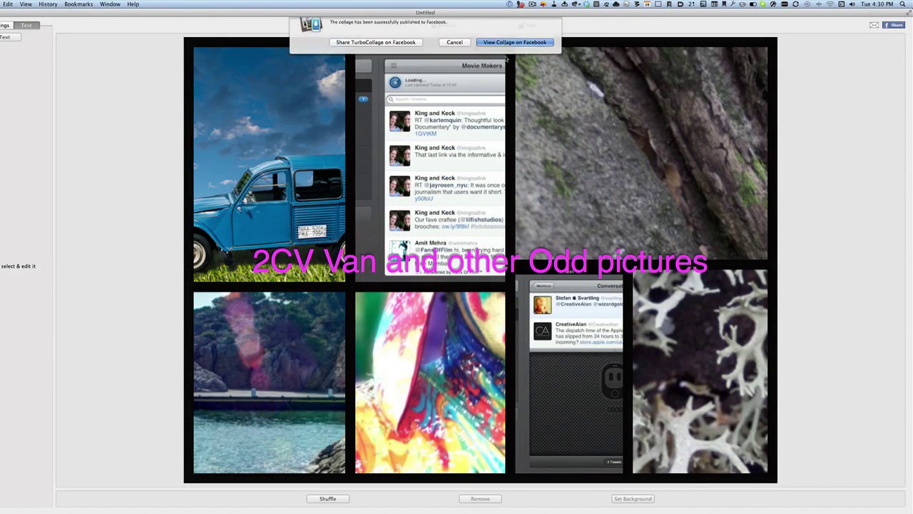
Dismiss the published confirmation to view the posted collage photo on Facebook.
{"action": "key", "text": "Return"}
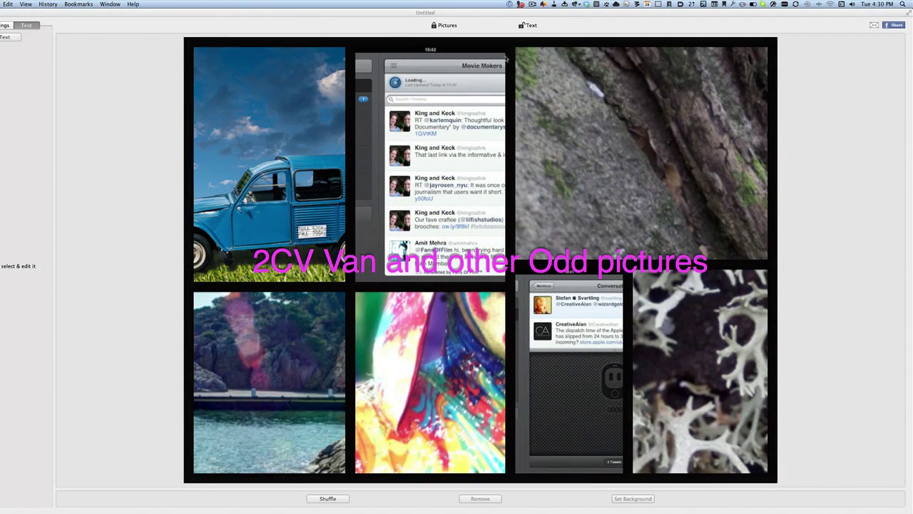